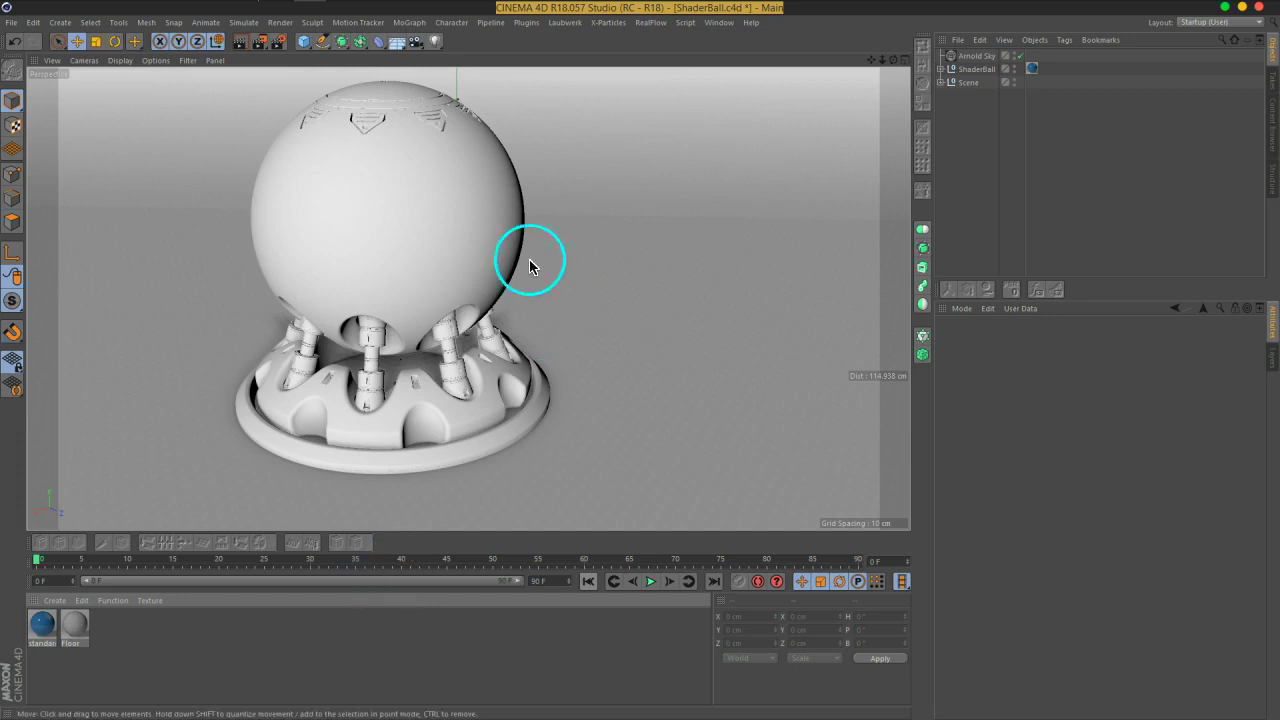
Step: Check the installed C4DtoA plugin version in its Arnold about window, then close it
{"action": "left_click", "coordinate": [526, 22]}
{"action": "mouse_move", "coordinate": [675, 238]}
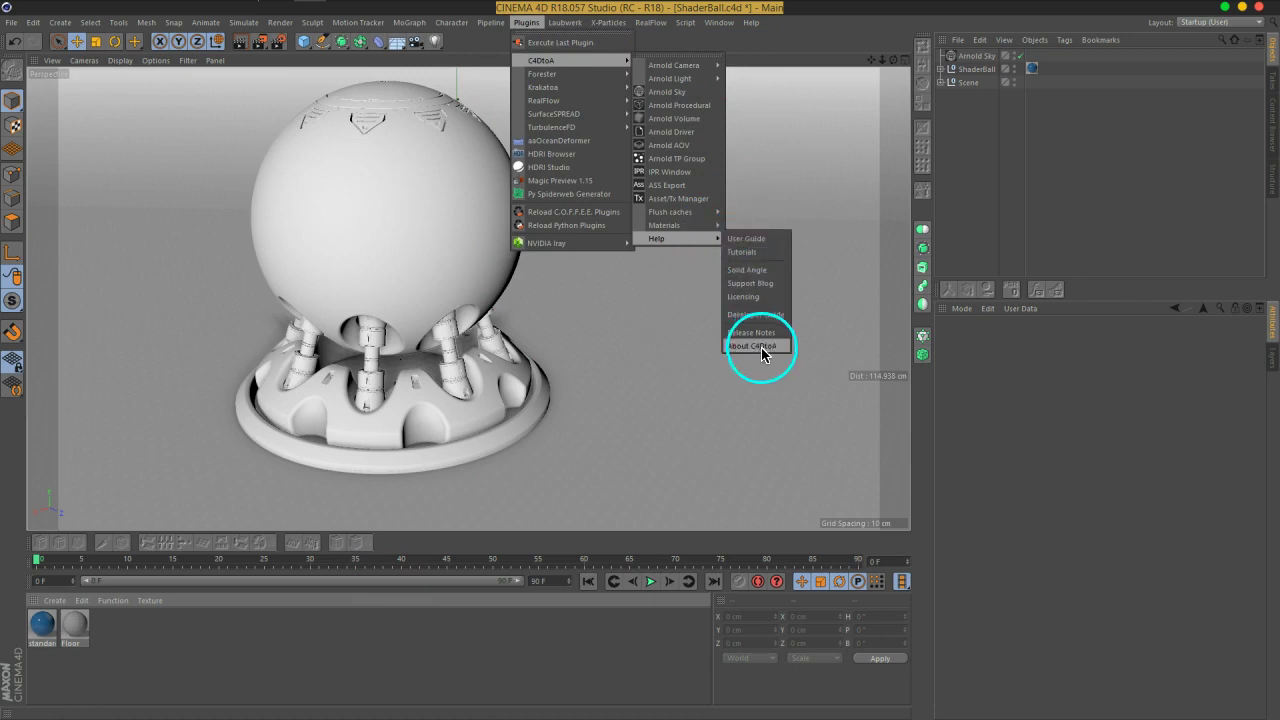
{"action": "left_click", "coordinate": [751, 345]}
{"action": "left_click_drag", "start_coordinate": [773, 188], "coordinate": [722, 128]}
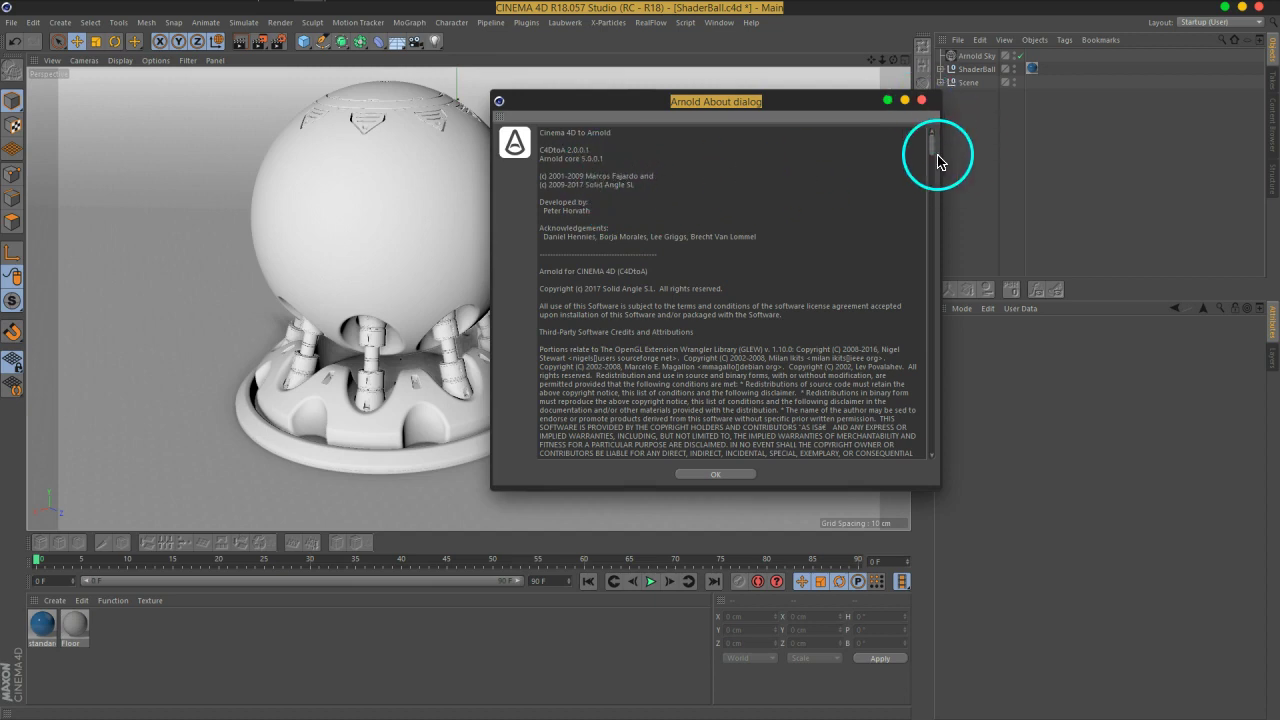
{"action": "mouse_move", "coordinate": [935, 157]}
{"action": "left_mouse_down"}
{"action": "mouse_move", "coordinate": [932, 190]}
{"action": "mouse_move", "coordinate": [930, 145]}
{"action": "left_mouse_up"}
{"action": "left_click", "coordinate": [731, 474]}
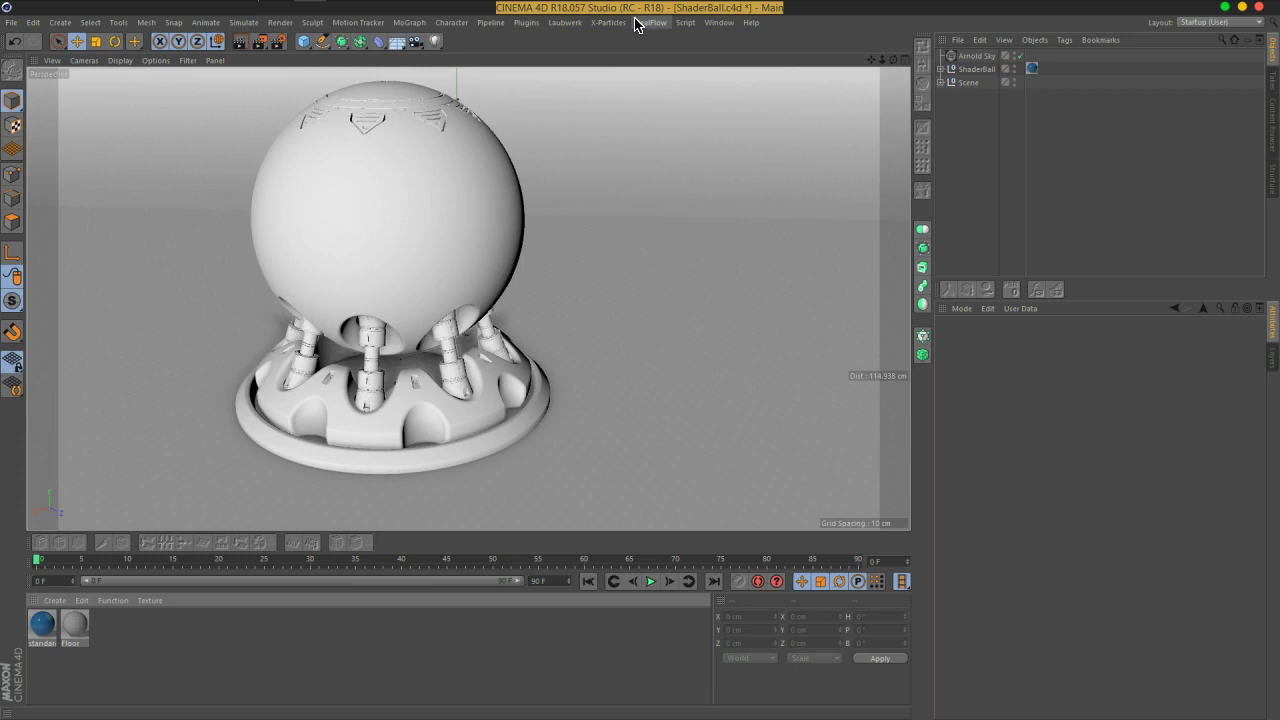
Step: Orbit the camera slightly and drop the blue 'standard' material onto the shader ball's sphere
{"action": "mouse_move", "coordinate": [543, 317]}
{"action": "left_mouse_down", "text": "alt"}
{"action": "mouse_move", "coordinate": [586, 309]}
{"action": "mouse_move", "coordinate": [508, 320]}
{"action": "mouse_move", "coordinate": [586, 323]}
{"action": "mouse_move", "coordinate": [537, 320]}
{"action": "mouse_move", "coordinate": [535, 335]}
{"action": "mouse_move", "coordinate": [566, 320]}
{"action": "mouse_move", "coordinate": [543, 333]}
{"action": "mouse_move", "coordinate": [531, 314]}
{"action": "mouse_move", "coordinate": [525, 335]}
{"action": "left_mouse_up", "text": "alt"}
{"action": "mouse_move", "coordinate": [60, 648]}
{"action": "left_mouse_down"}
{"action": "mouse_move", "coordinate": [37, 625]}
{"action": "mouse_move", "coordinate": [45, 640]}
{"action": "left_mouse_up"}
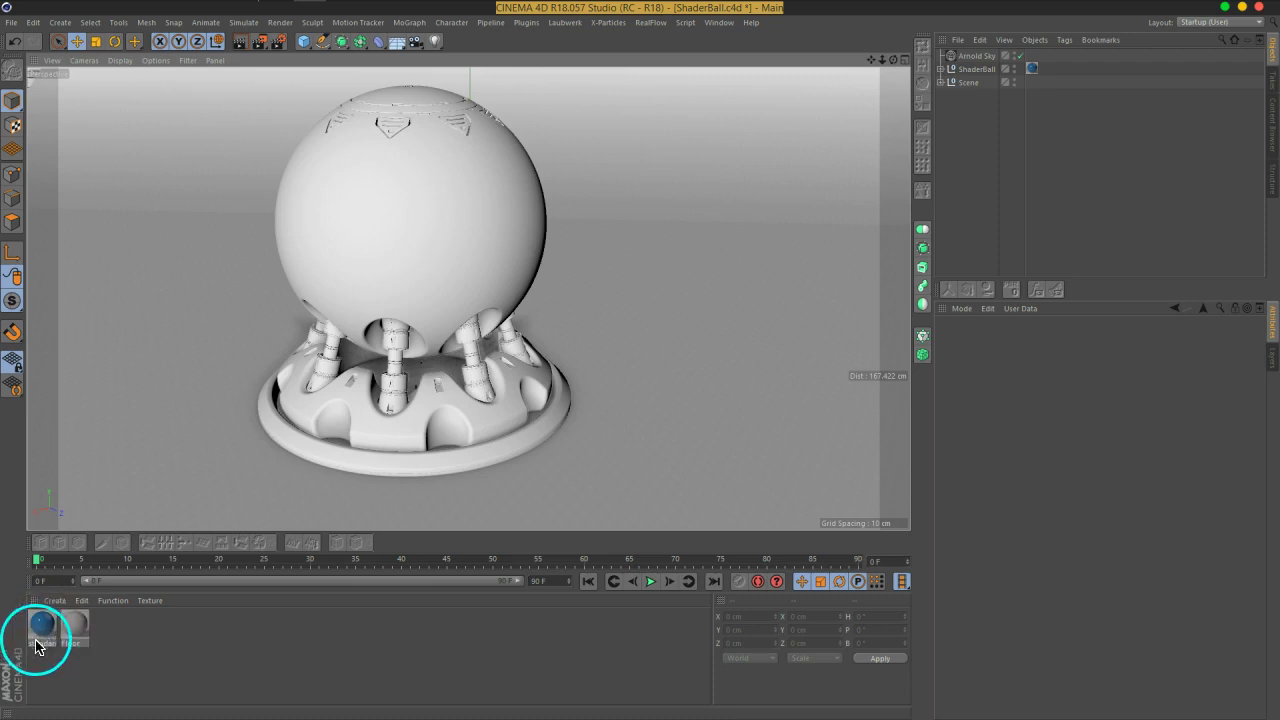
{"action": "left_click_drag", "start_coordinate": [45, 640], "coordinate": [451, 289]}
{"action": "left_click_drag", "start_coordinate": [78, 680], "coordinate": [45, 636]}
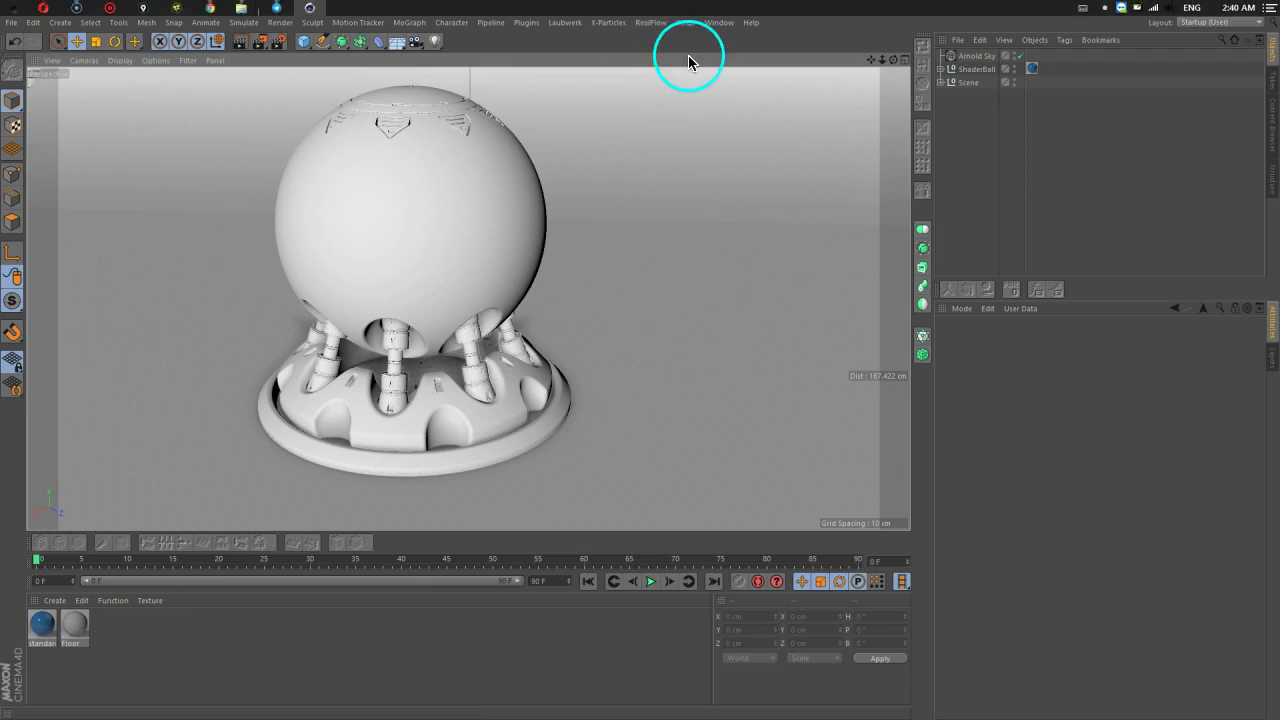
Step: Run Help > Check for Updates, dismiss the splash, and relaunch it to open the MAXON Online Updater
{"action": "left_click", "coordinate": [751, 22]}
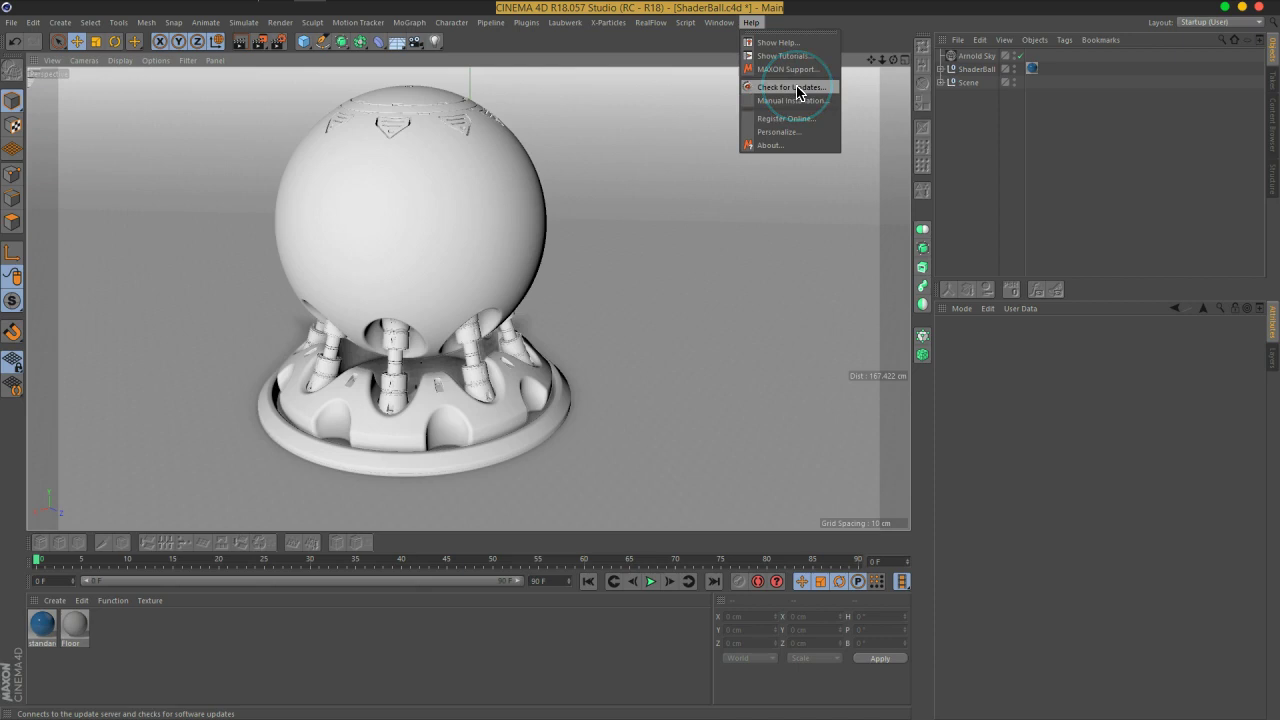
{"action": "left_click", "coordinate": [799, 145]}
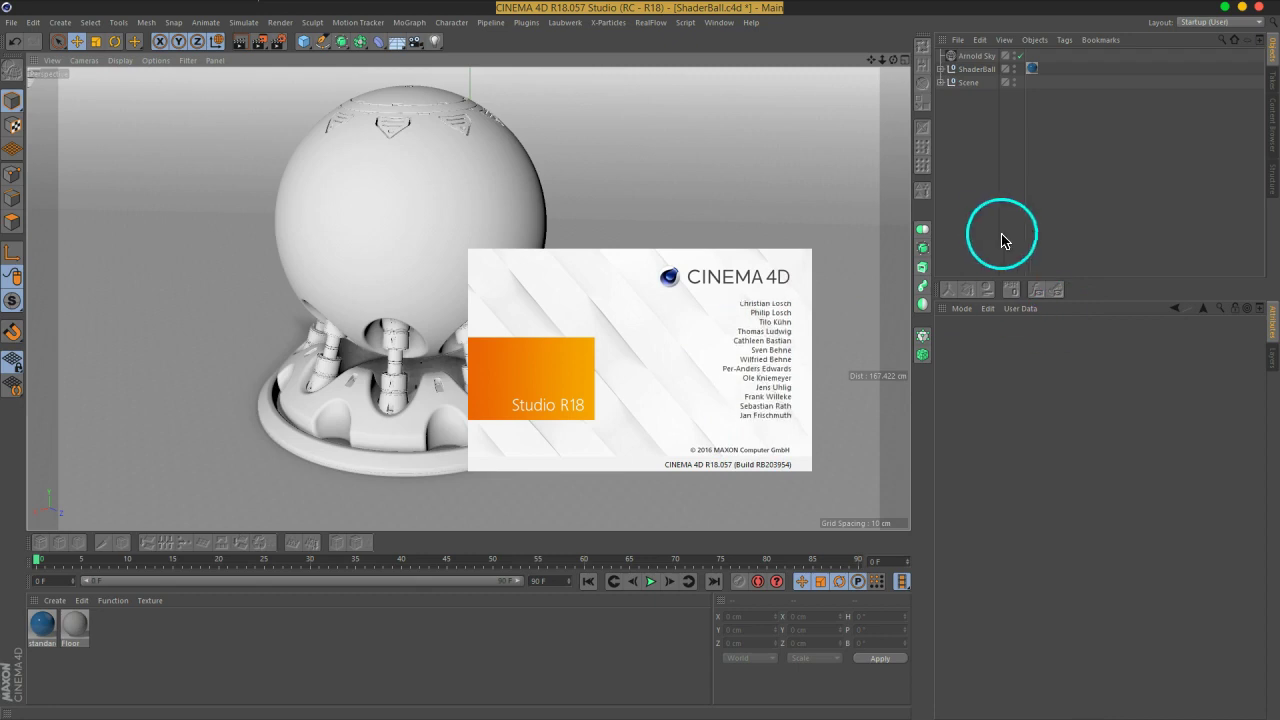
{"action": "left_click", "coordinate": [758, 413]}
{"action": "left_click", "coordinate": [751, 22]}
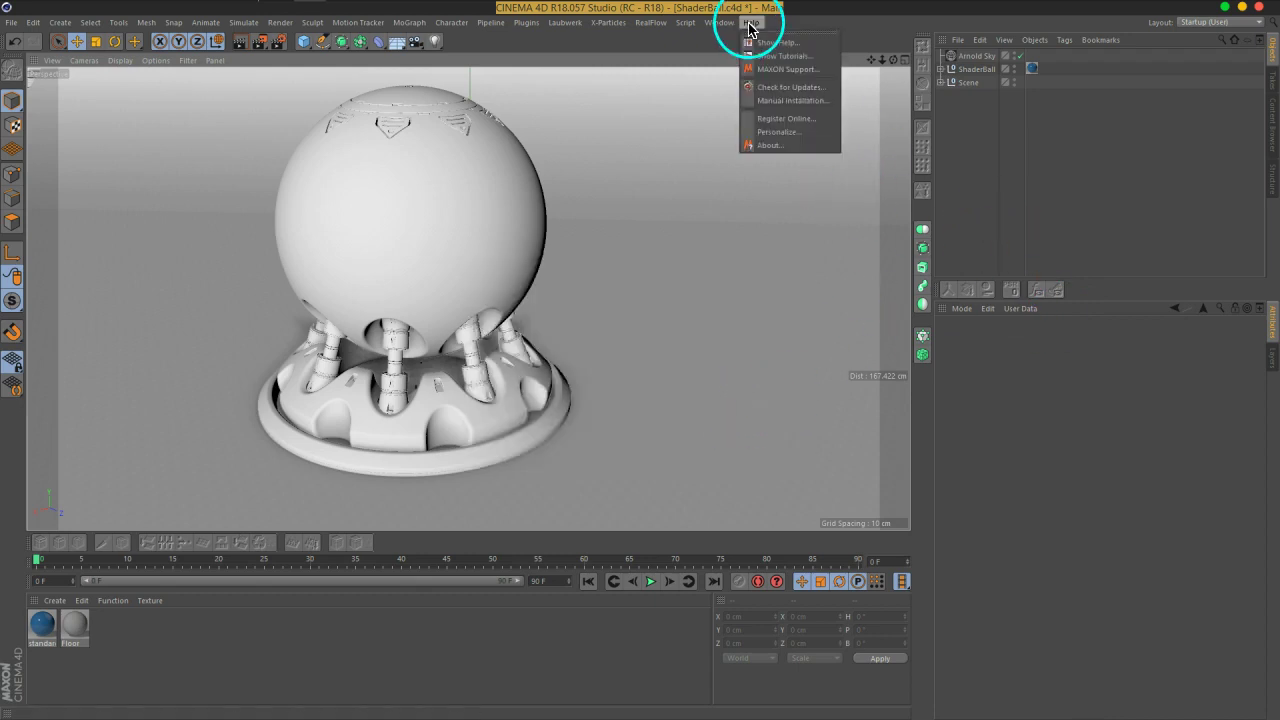
{"action": "left_click", "coordinate": [782, 102]}
{"action": "left_click_drag", "start_coordinate": [711, 220], "coordinate": [677, 137]}
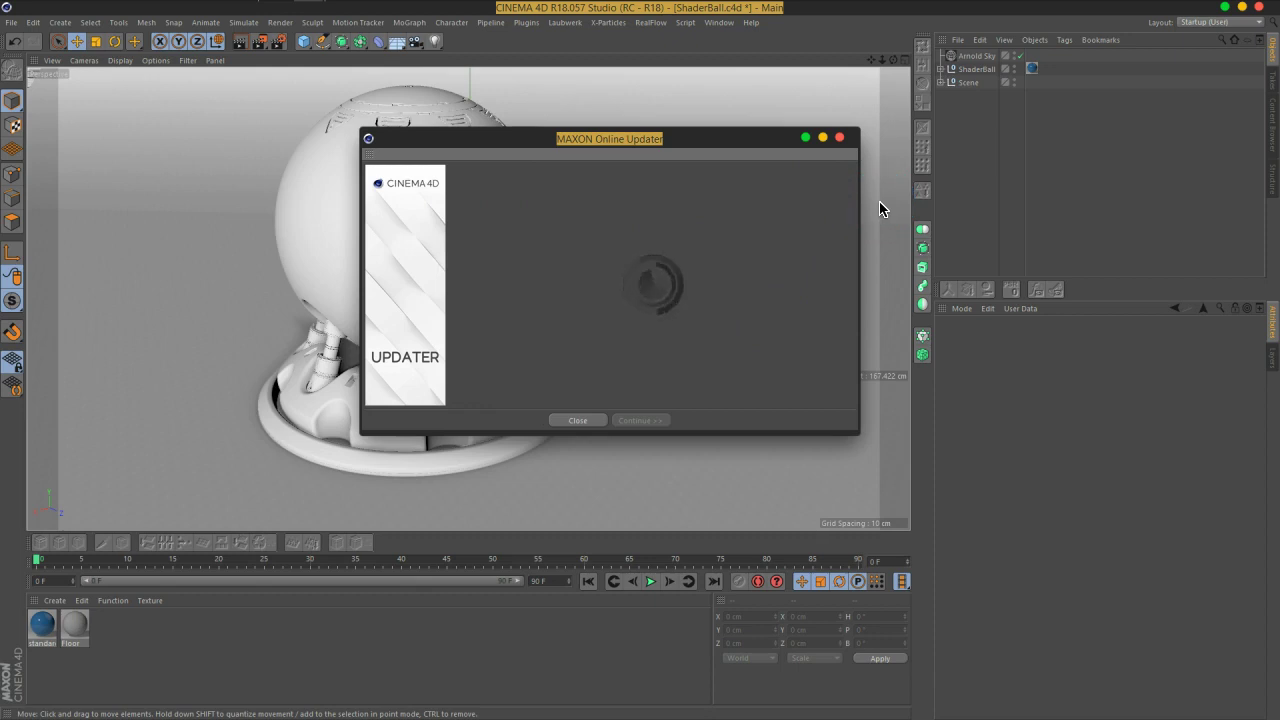
Step: Wait for the updater to report no required updates, 17 optional items and 4 history entries
{"action": "left_click", "coordinate": [832, 201]}
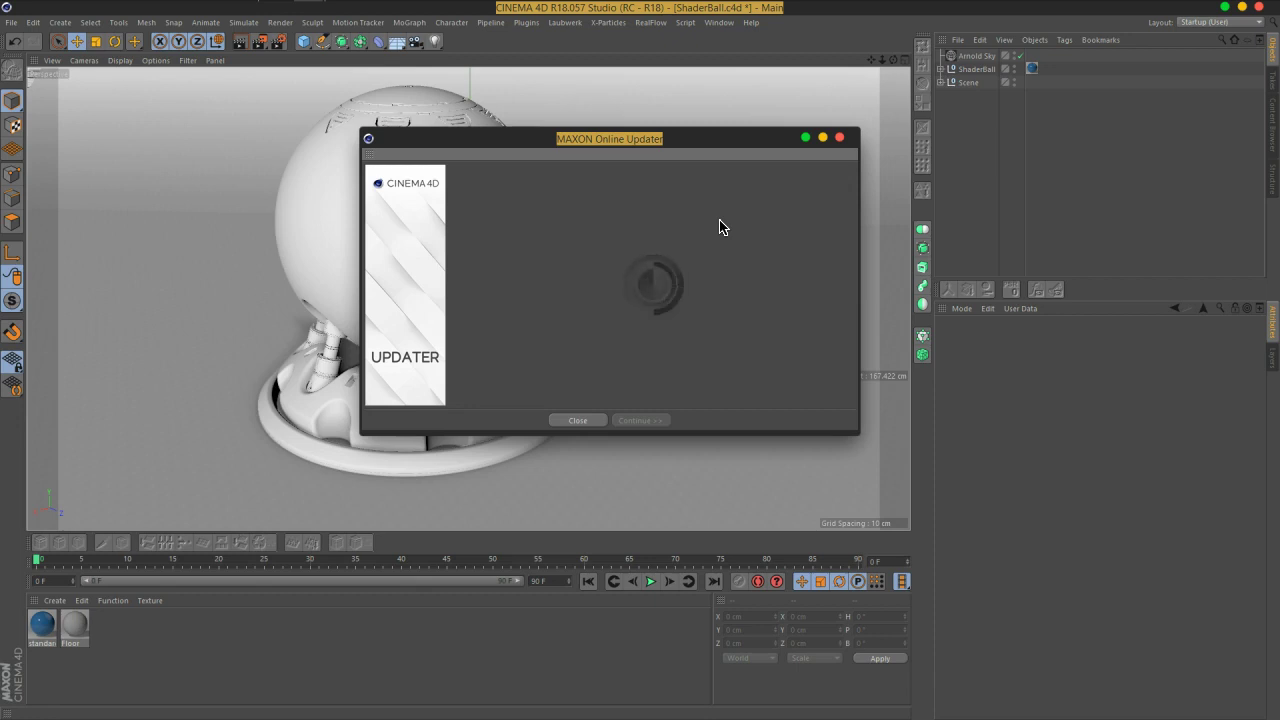
{"action": "left_click", "coordinate": [588, 421]}
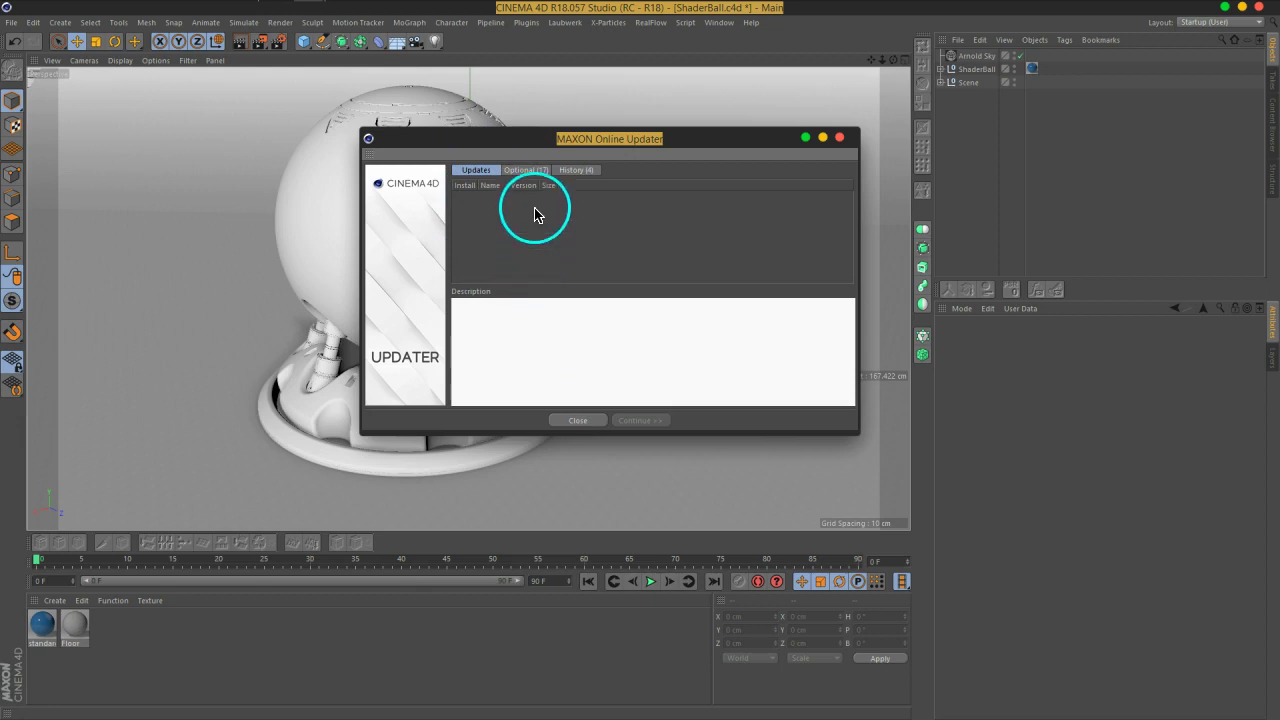
Step: Browse the optional packages and the install history, then return to the Updates tab
{"action": "left_click", "coordinate": [527, 170]}
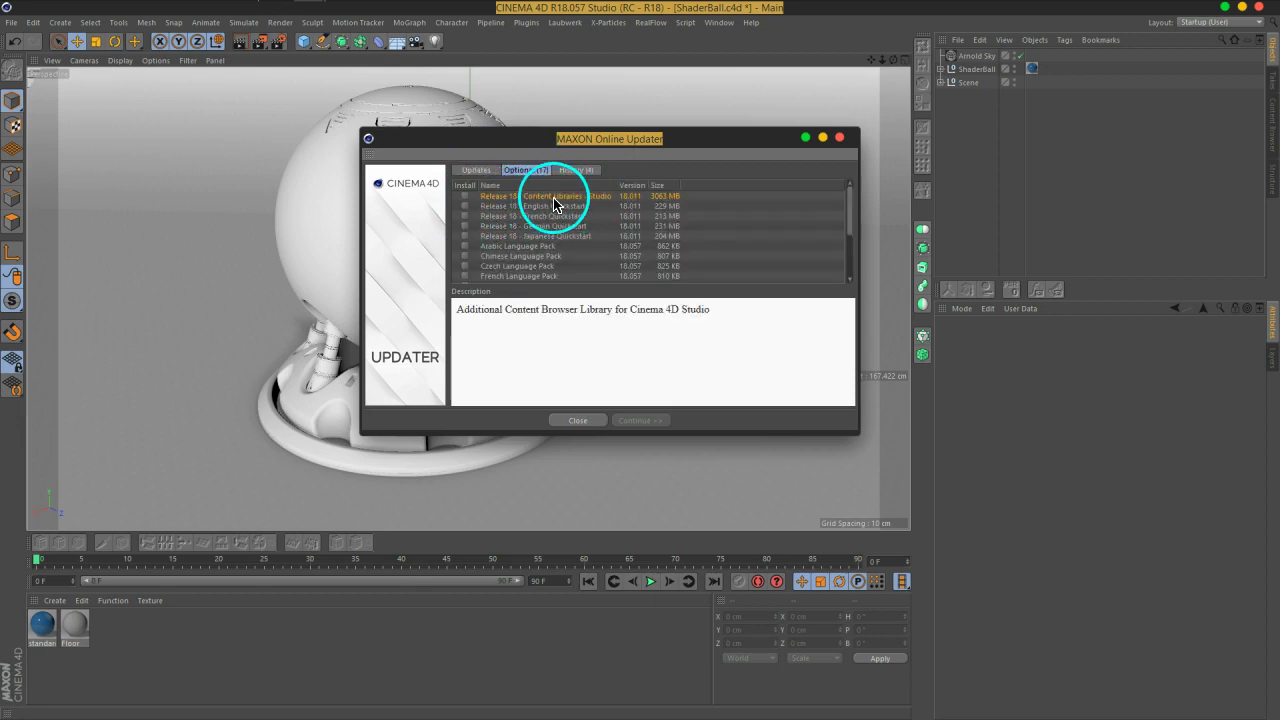
{"action": "left_click", "coordinate": [529, 256]}
{"action": "scroll", "coordinate": [529, 257], "scroll_direction": "down", "scroll_amount": 3}
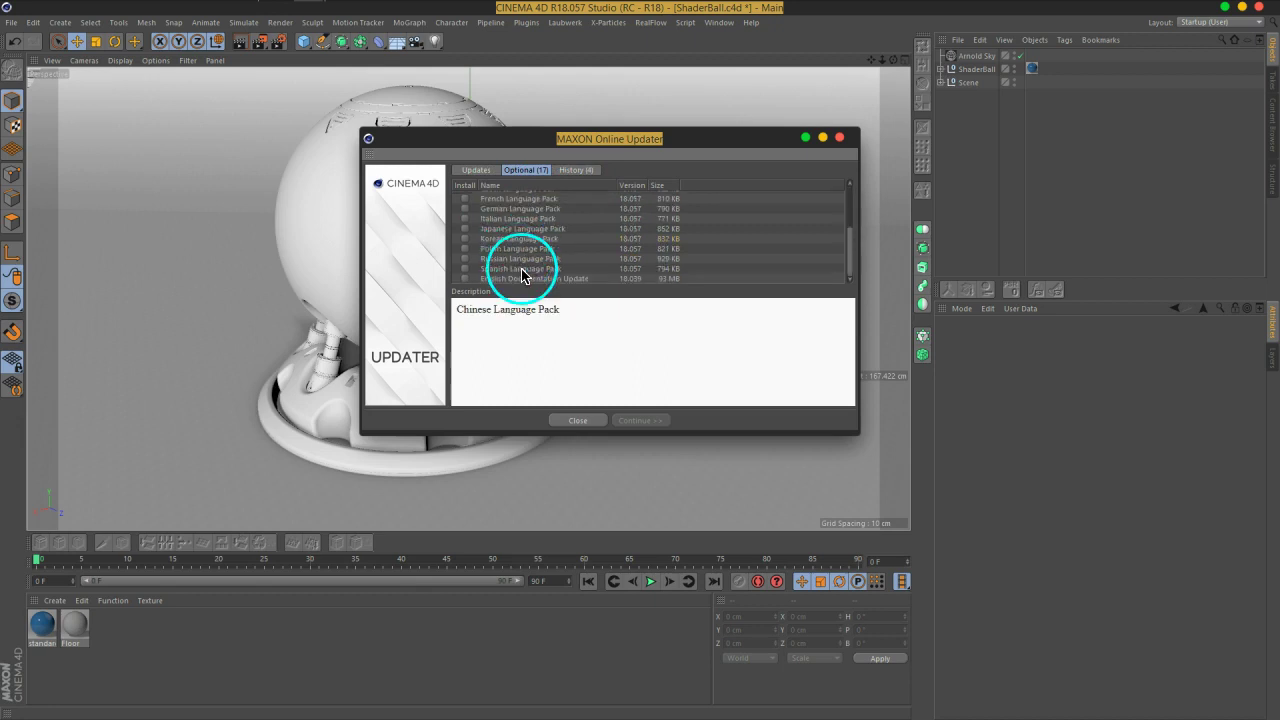
{"action": "scroll", "coordinate": [521, 276], "scroll_direction": "up", "scroll_amount": 3}
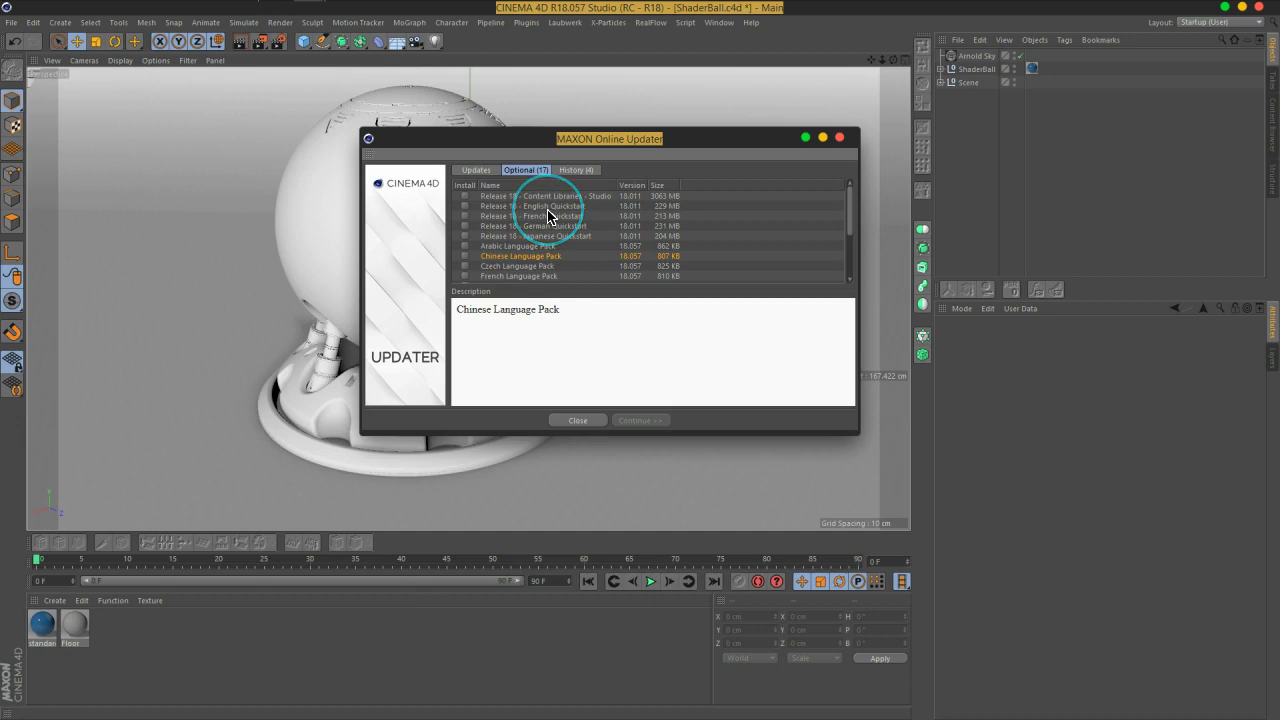
{"action": "left_click", "coordinate": [574, 170]}
{"action": "left_click", "coordinate": [532, 197]}
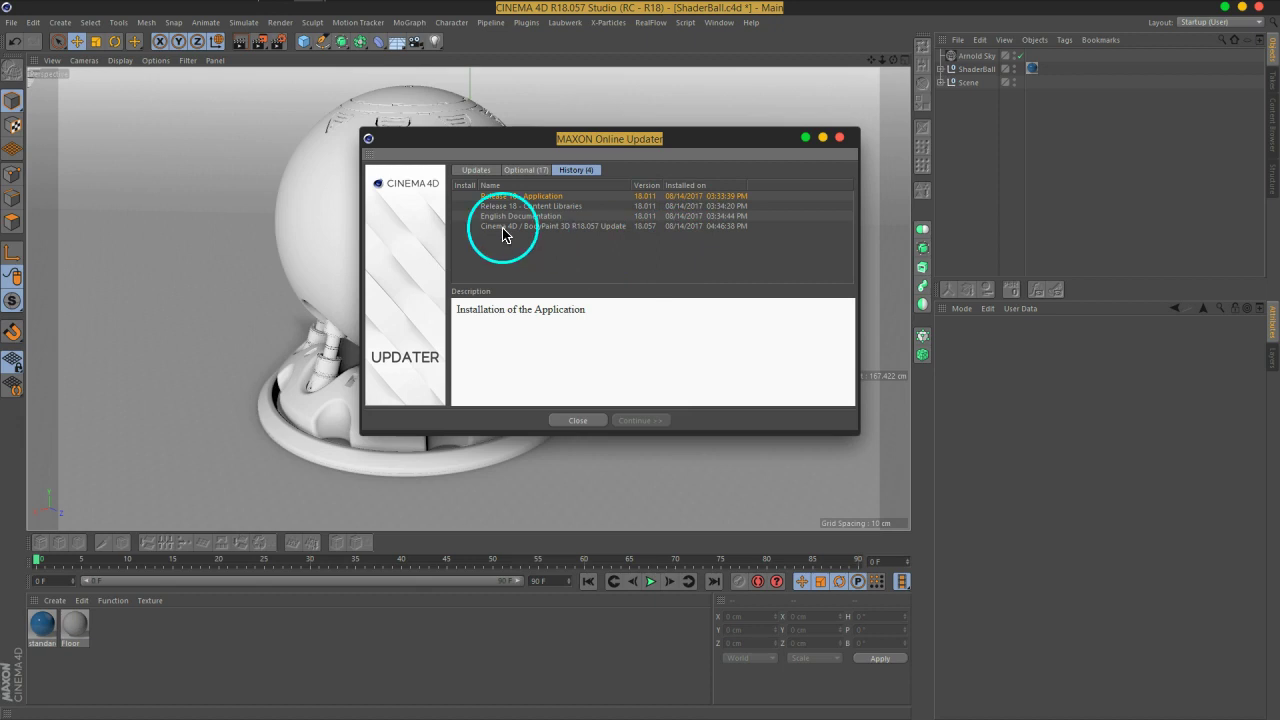
{"action": "left_click", "coordinate": [477, 170]}
{"action": "left_click", "coordinate": [575, 420]}
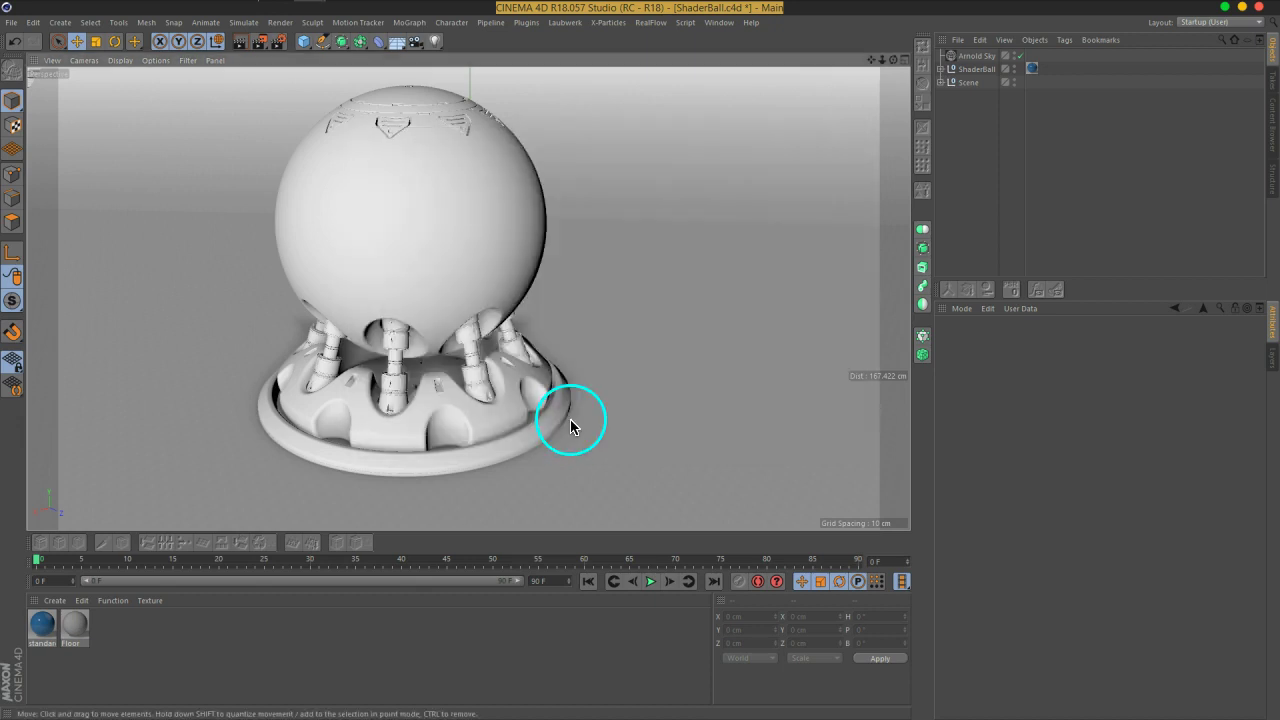